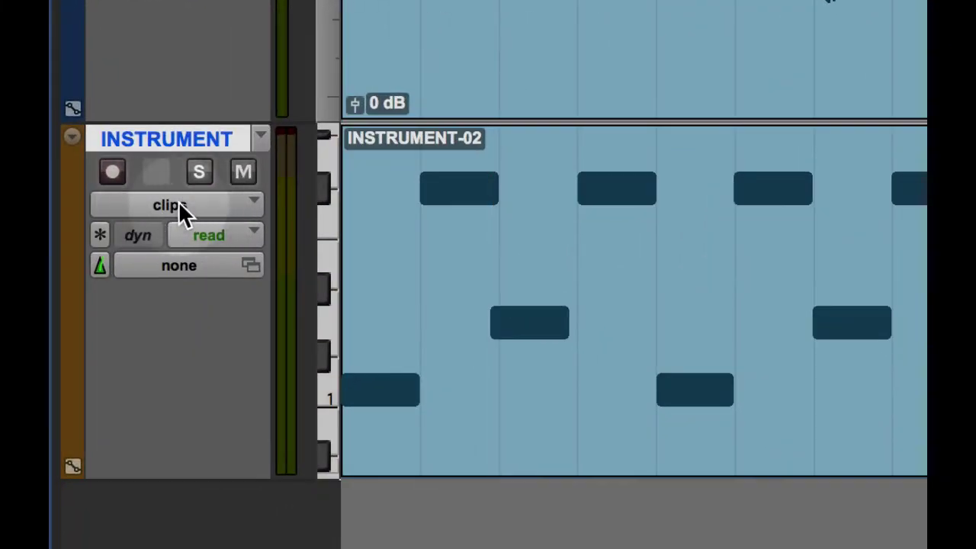
Step: Set the INSTRUMENT track view to notes so its MIDI shows as individual note blocks
left_click_drag(211, 206, 211, 236)
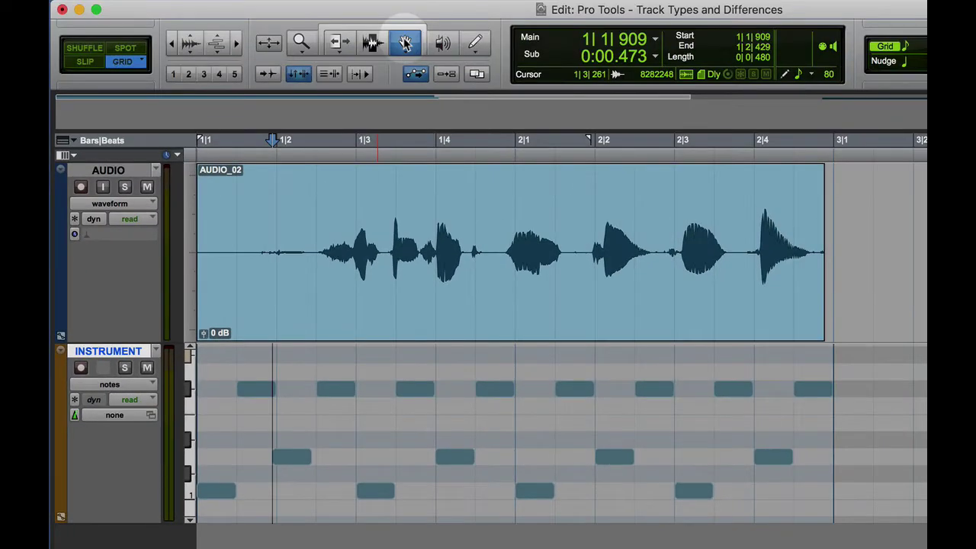
left_click(405, 43)
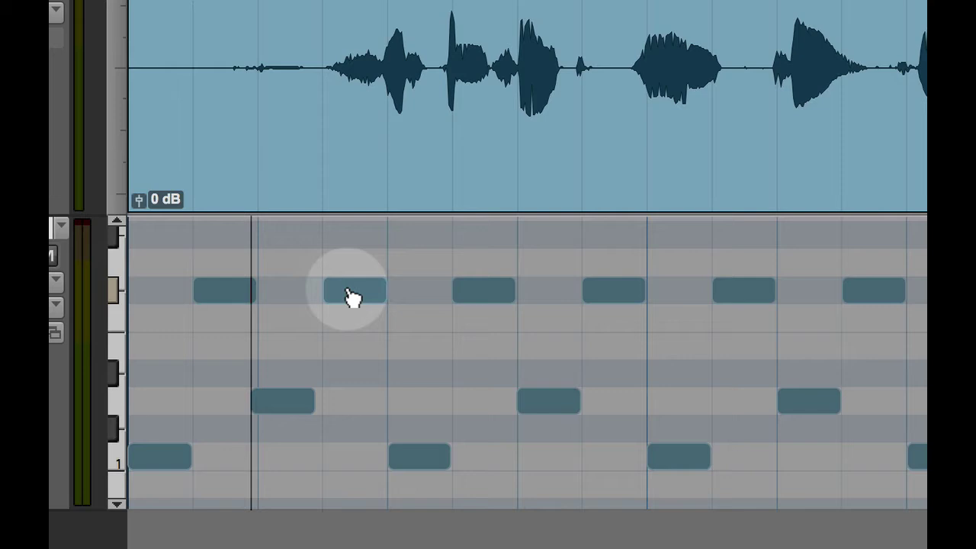
left_click(423, 457)
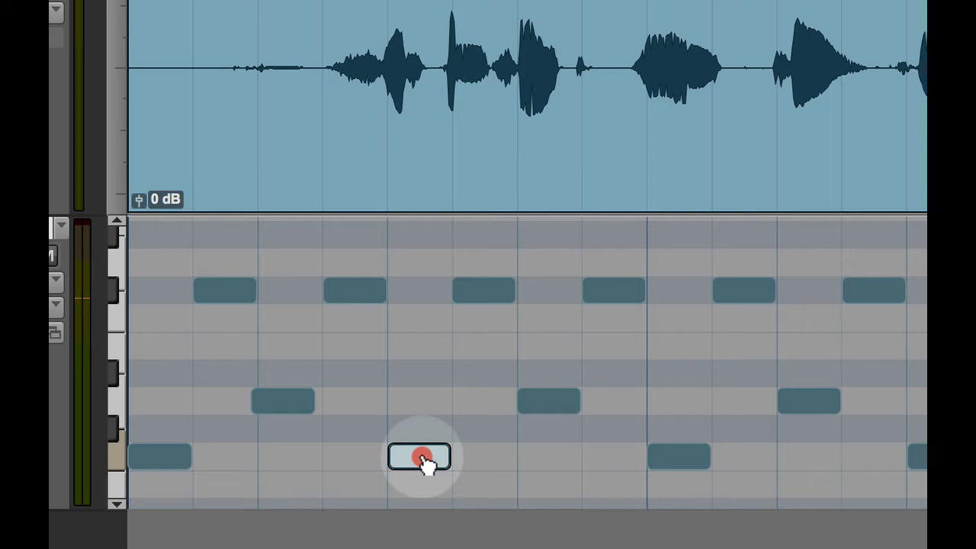
left_click_drag(422, 458, 440, 465)
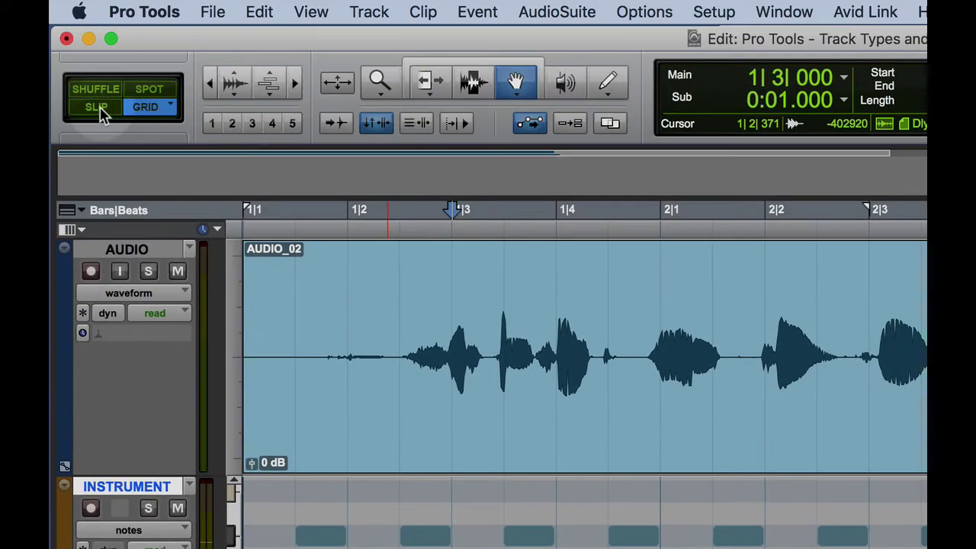
Step: Slide the MIDI note freely in Slip mode, then snap it to 1|3|000 in Grid mode
left_click(102, 110)
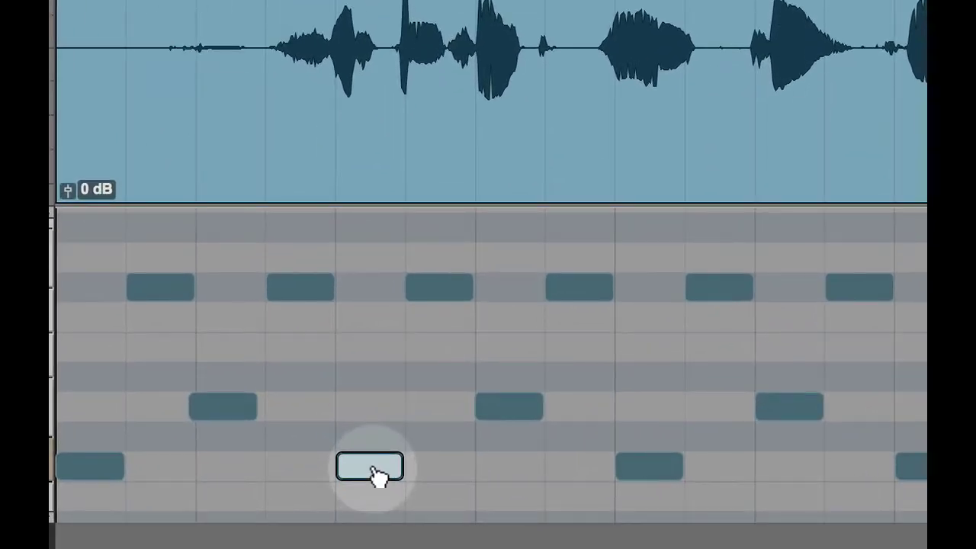
mouse_move(377, 475)
left_mouse_down()
mouse_move(435, 475)
mouse_move(327, 475)
mouse_move(525, 473)
mouse_move(318, 472)
mouse_move(462, 472)
mouse_move(356, 474)
mouse_move(373, 473)
left_mouse_up()
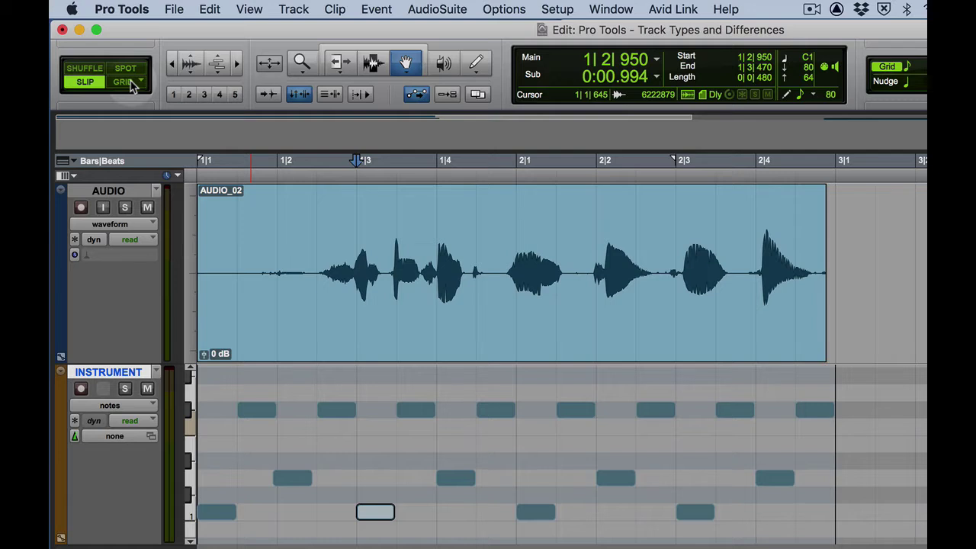
left_click(129, 83)
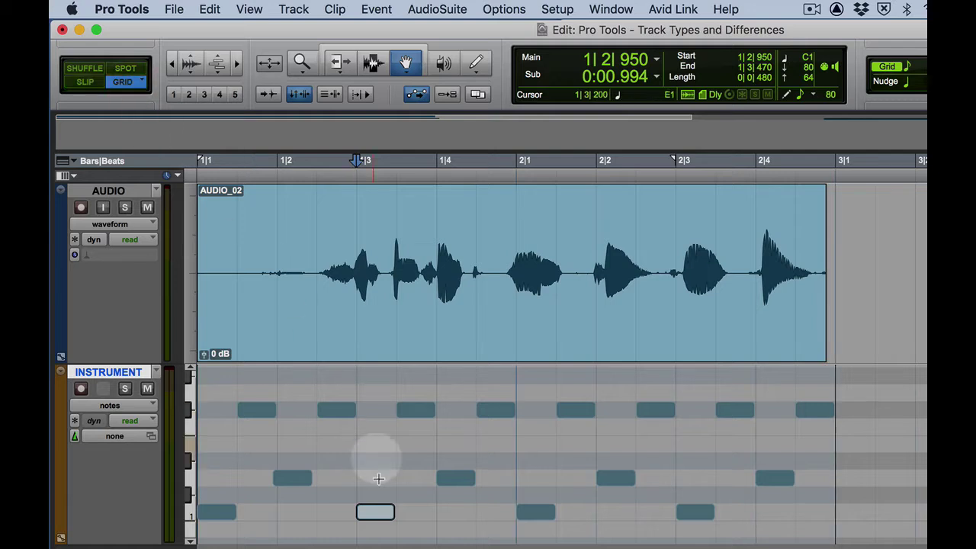
left_click_drag(374, 514, 384, 518)
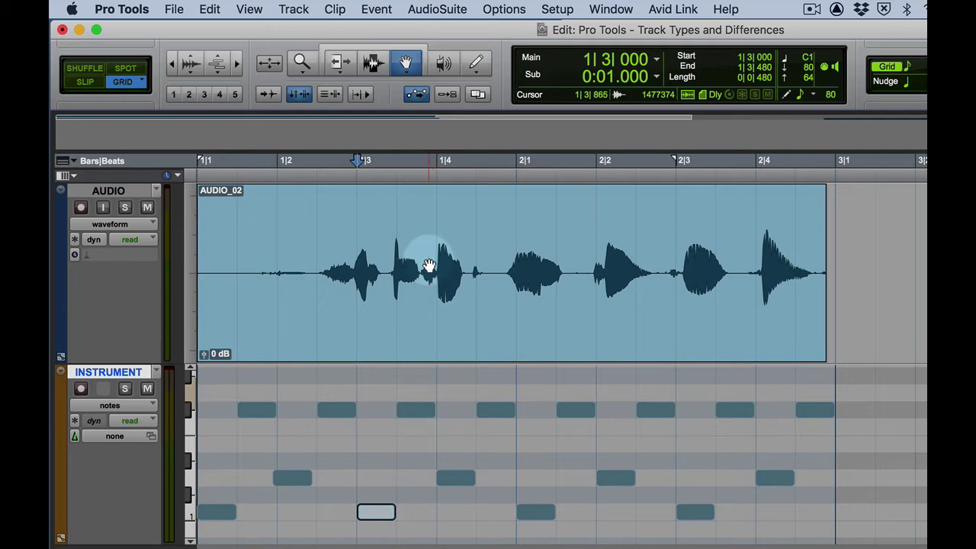
key("super+bracketright")
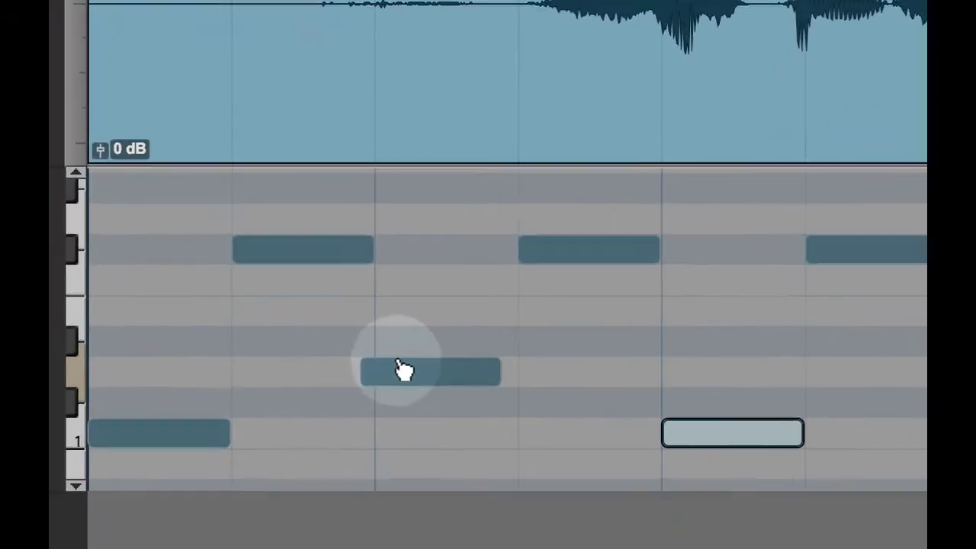
left_click(420, 274)
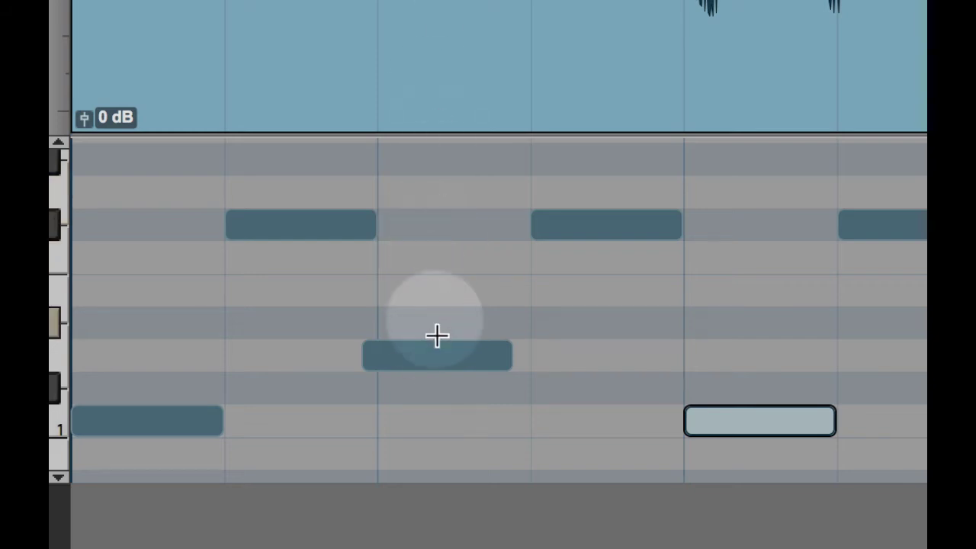
left_click(442, 358)
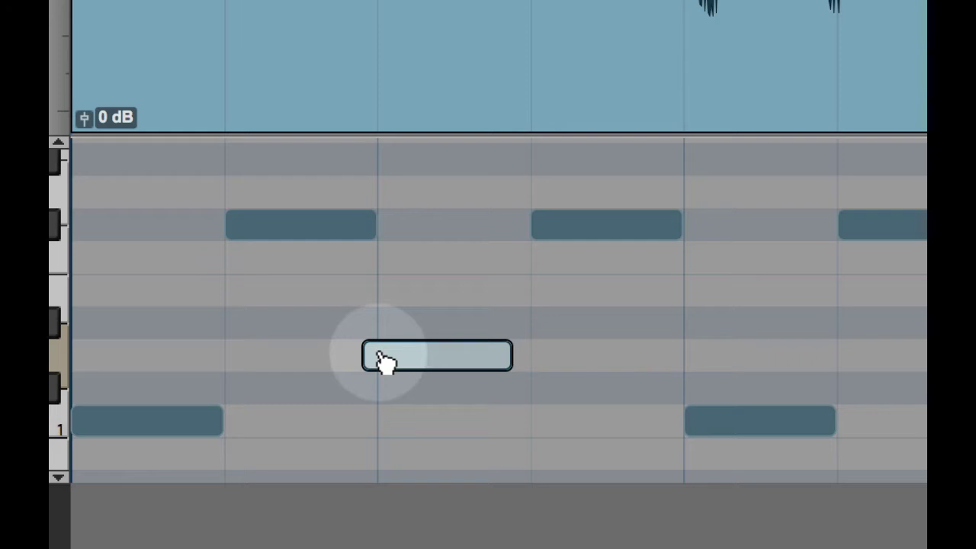
left_click_drag(383, 356, 404, 356)
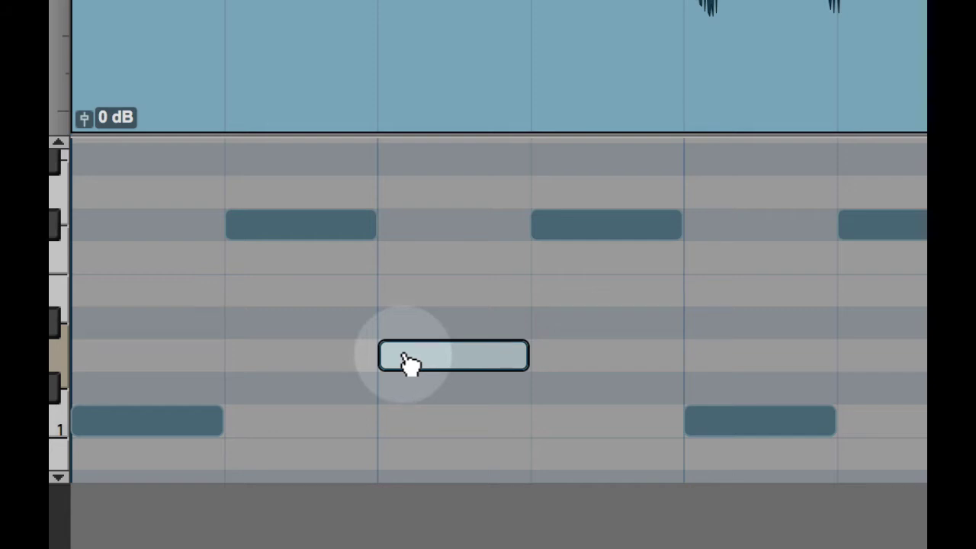
mouse_move(406, 358)
left_mouse_down()
mouse_move(408, 330)
mouse_move(406, 360)
left_mouse_up()
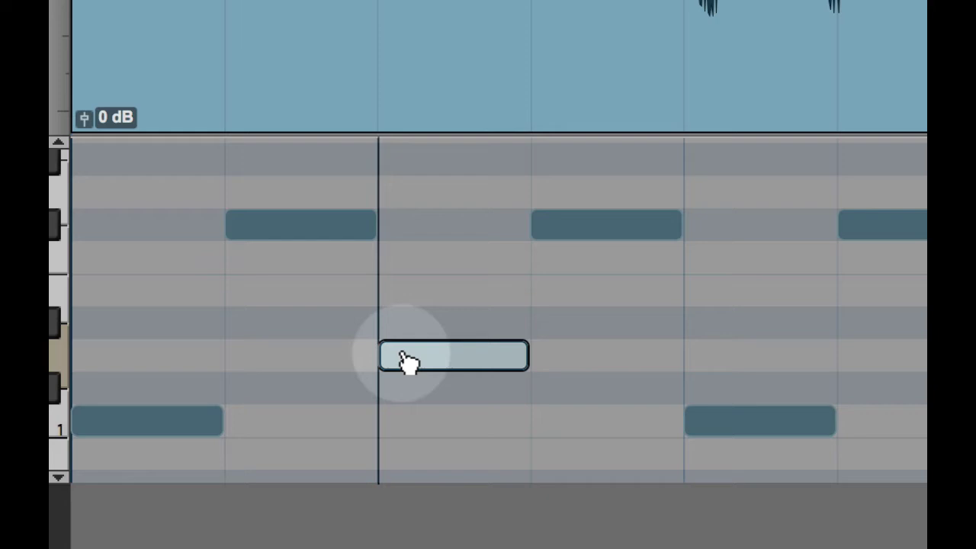
key("alt+Left")
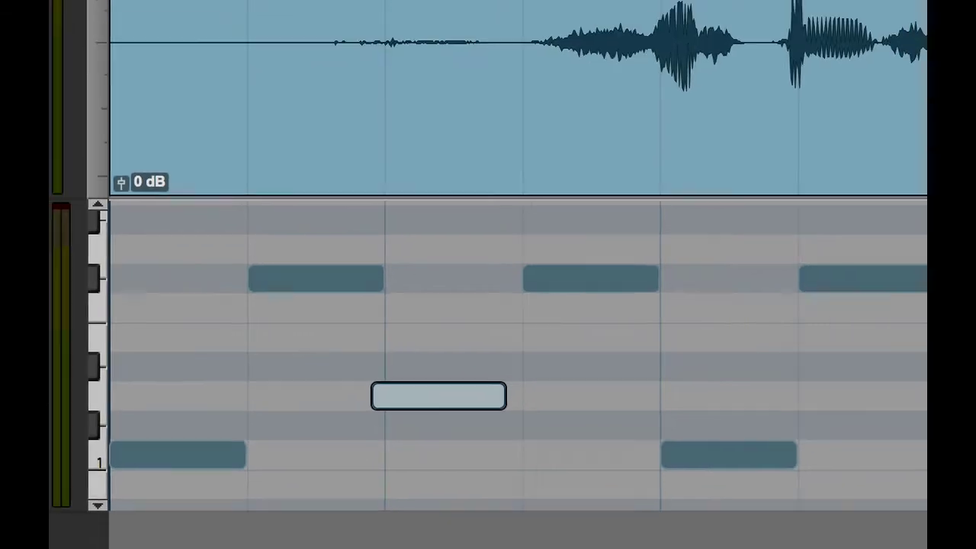
Step: Switch to Relative Grid and move the off-grid note two grid steps later, keeping its offset
left_click(122, 34)
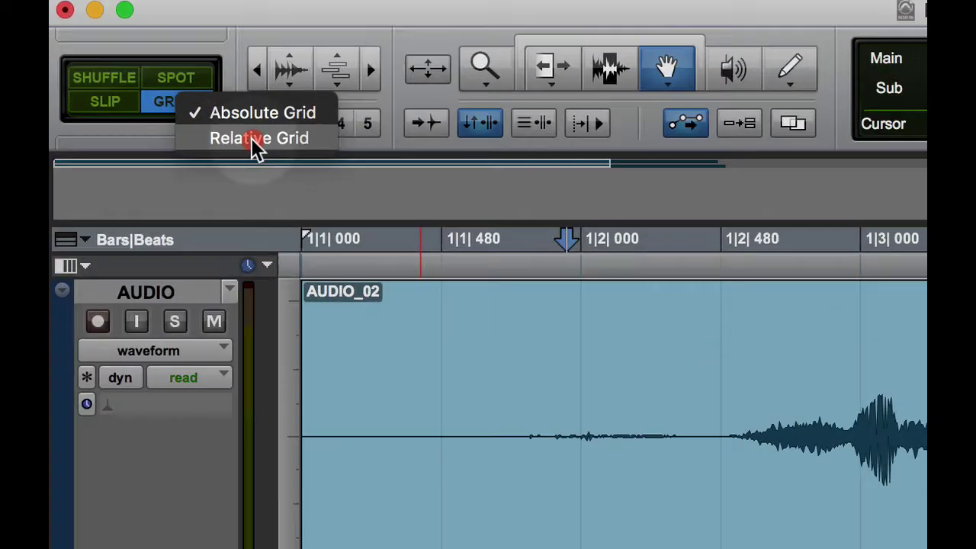
left_click(186, 59)
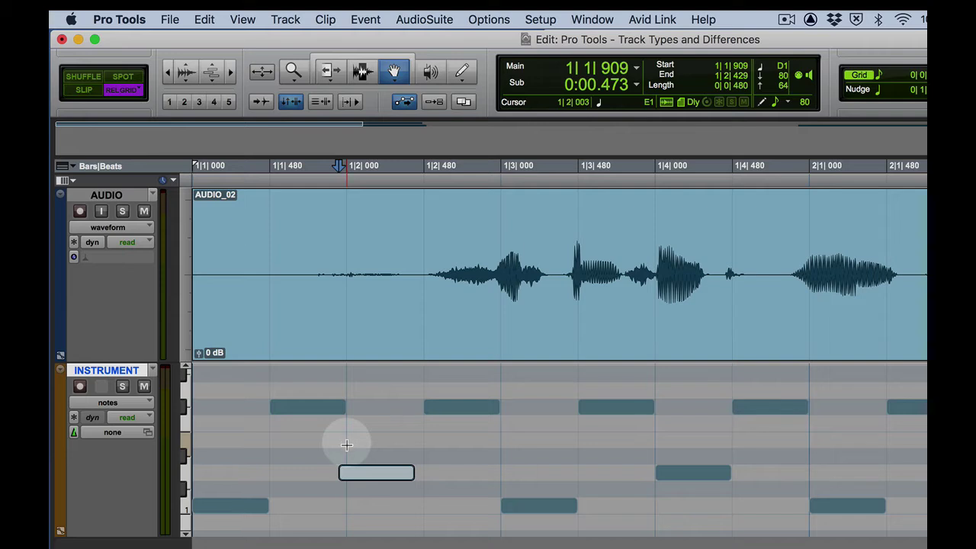
left_click(359, 482)
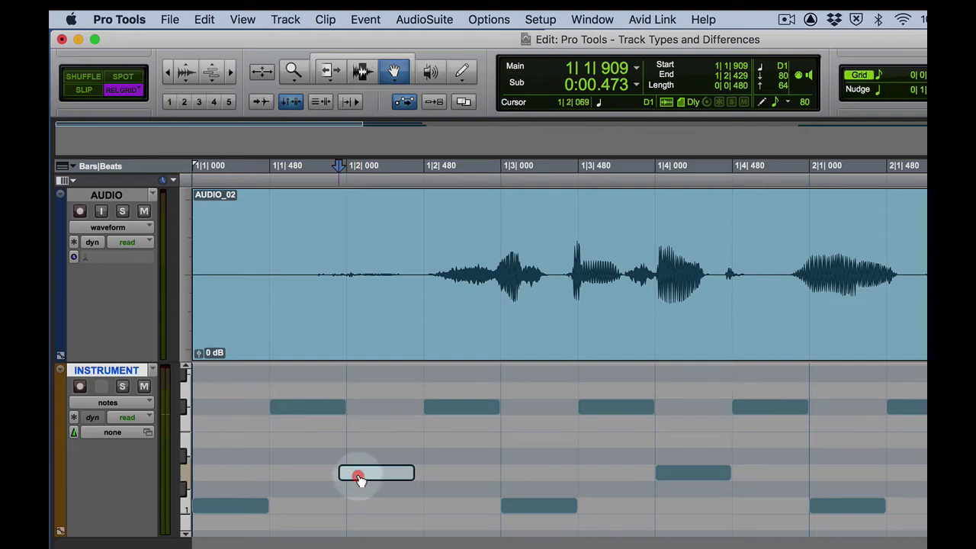
left_click_drag(358, 479, 304, 477)
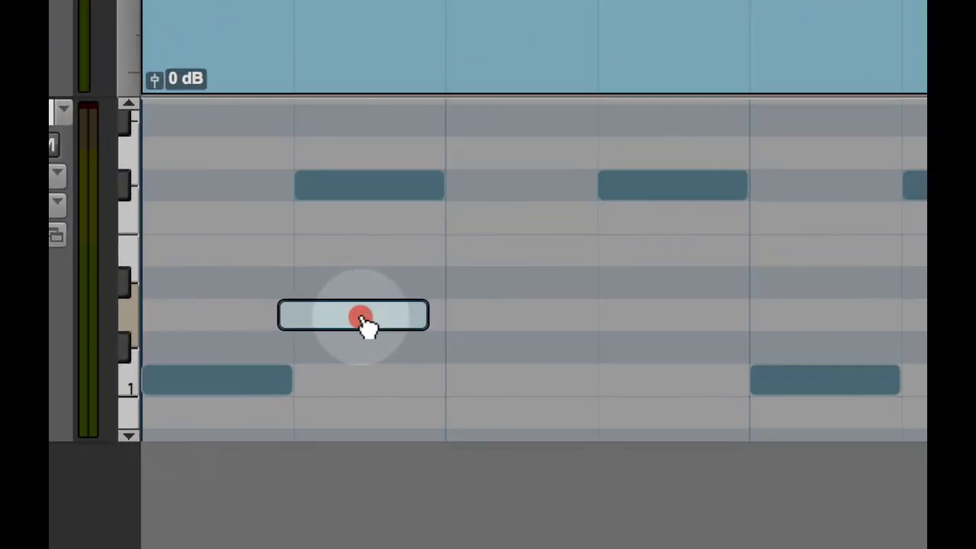
left_click_drag(364, 320, 359, 322)
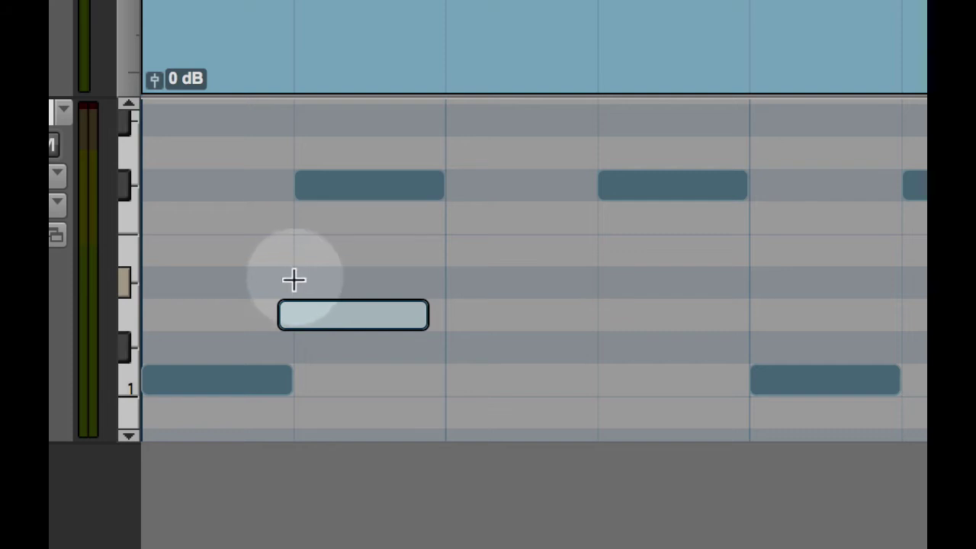
left_click_drag(338, 322, 591, 313)
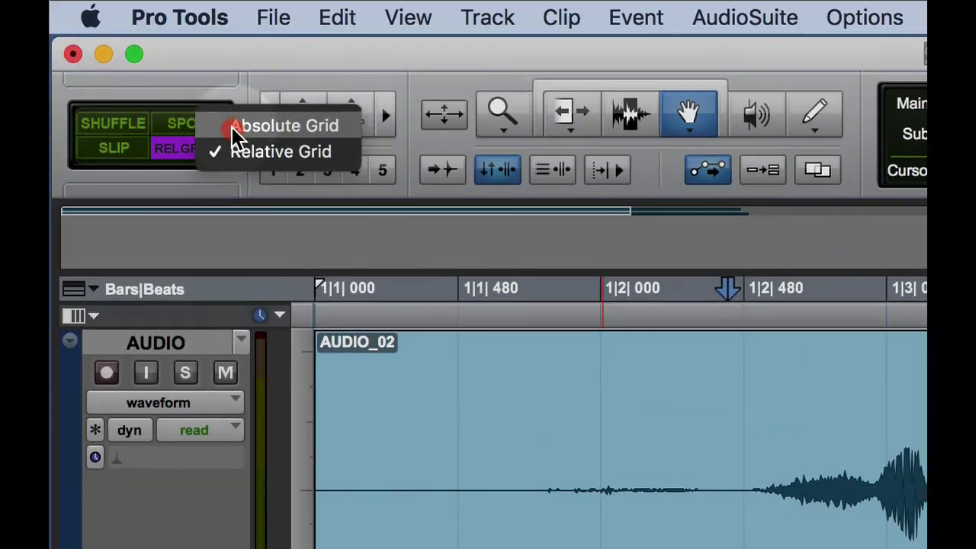
Step: Snap the MIDI note earlier onto the grid, then set the Grid mode to Absolute Grid
left_click(231, 126)
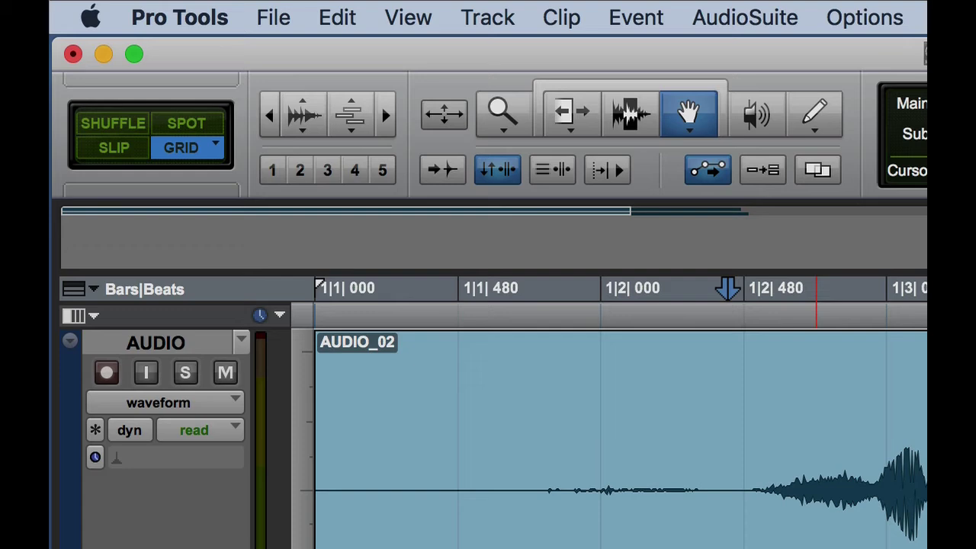
left_click(406, 433)
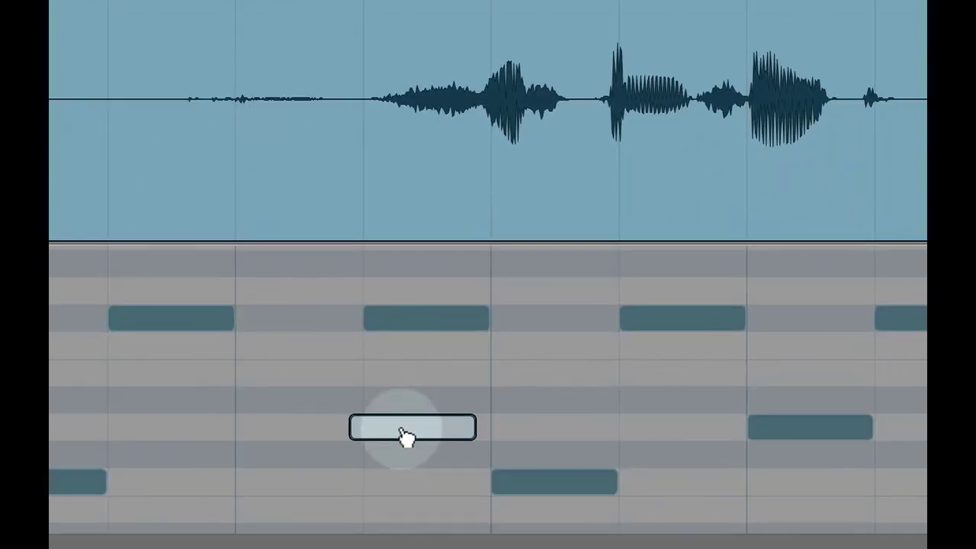
left_click_drag(406, 433, 130, 435)
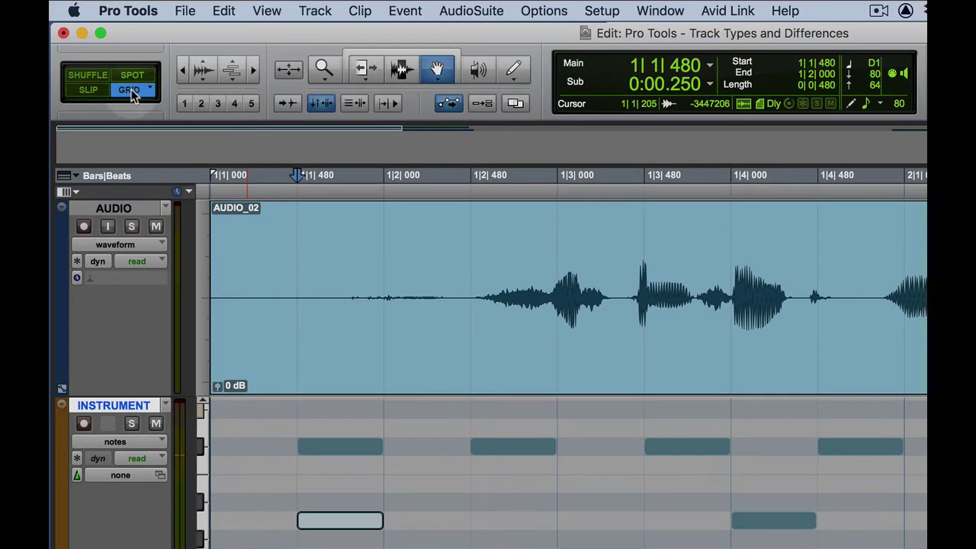
left_click(129, 90)
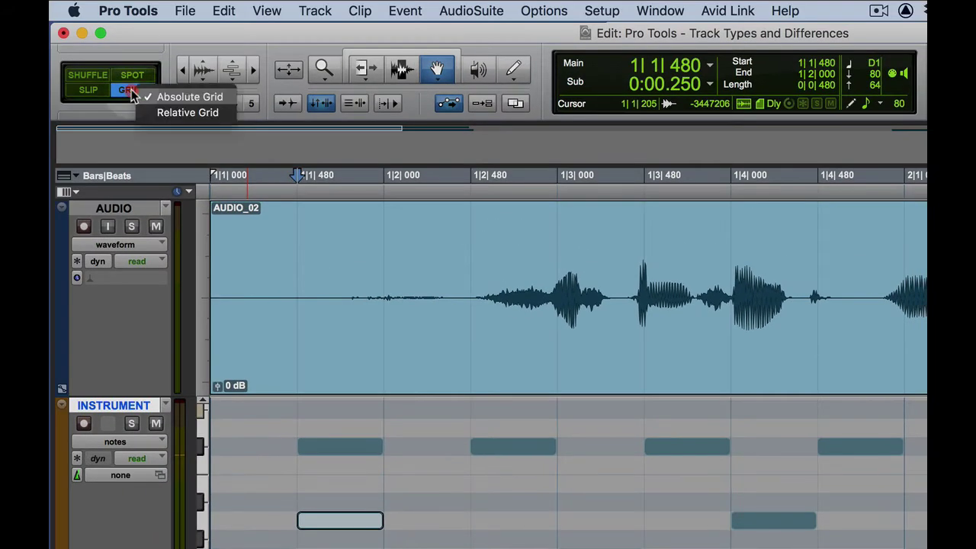
left_click(131, 92)
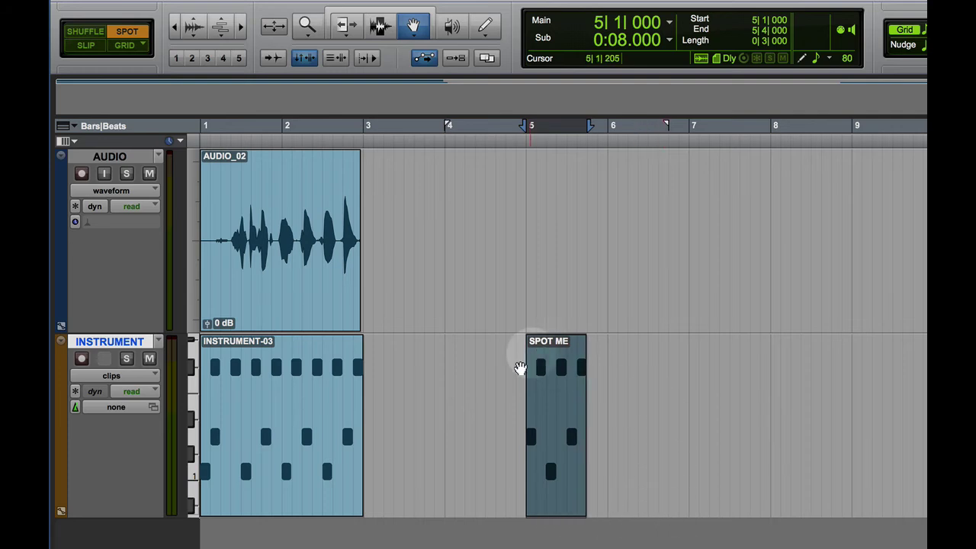
Step: Select the SPOT ME clip at bar 5 and clear it from the Instrument track
left_click(477, 393)
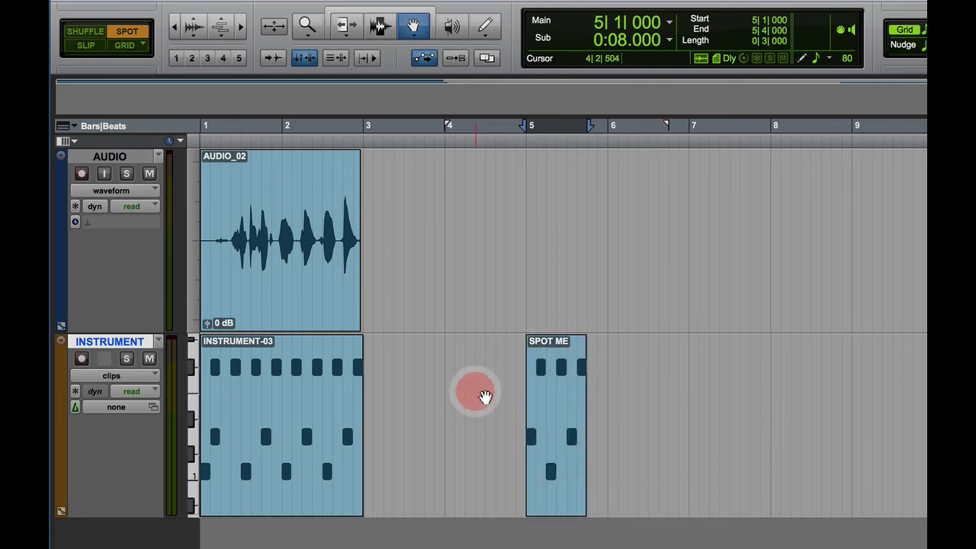
left_click(559, 387)
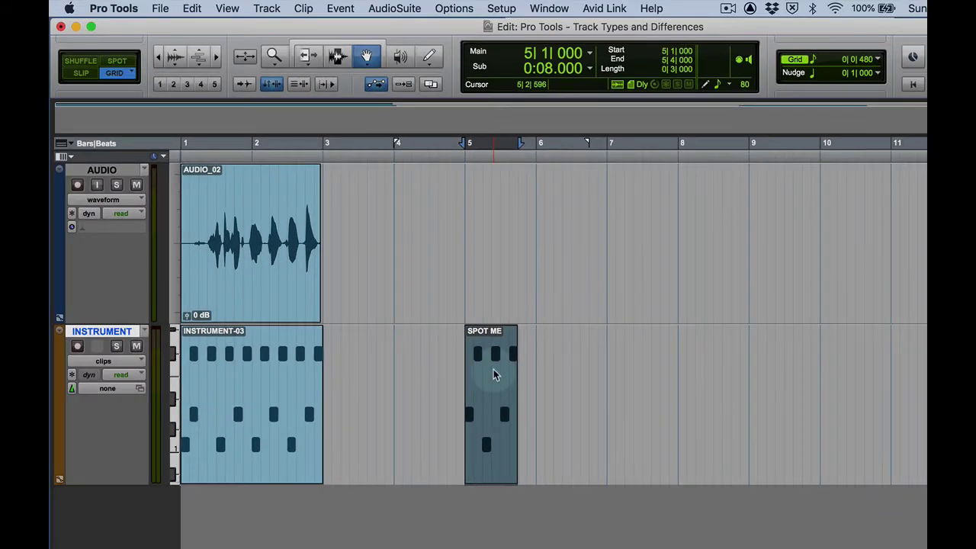
left_click(461, 517)
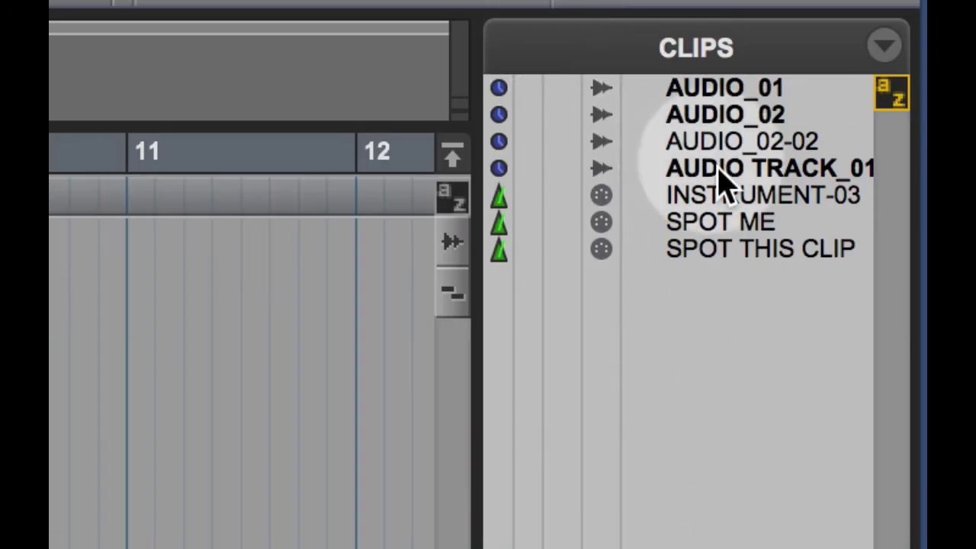
Step: In Spot mode, place SPOT ME on the Instrument track at its original time stamp 5|1|000
left_click(729, 221)
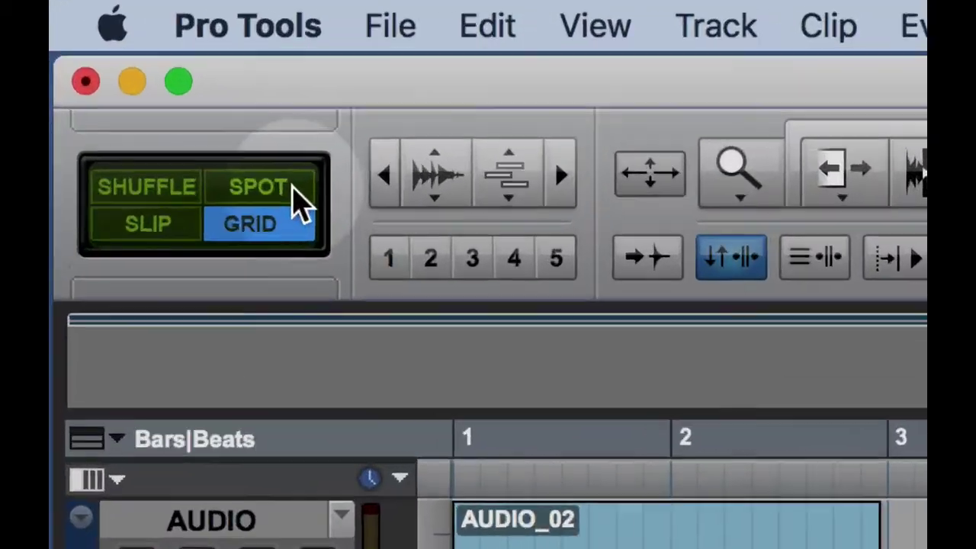
left_click(110, 51)
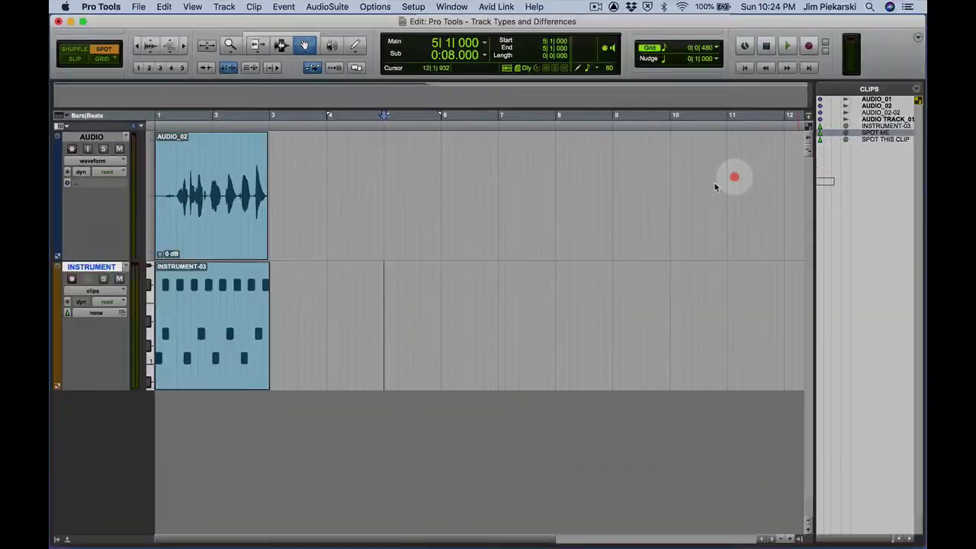
left_click_drag(715, 187, 388, 307)
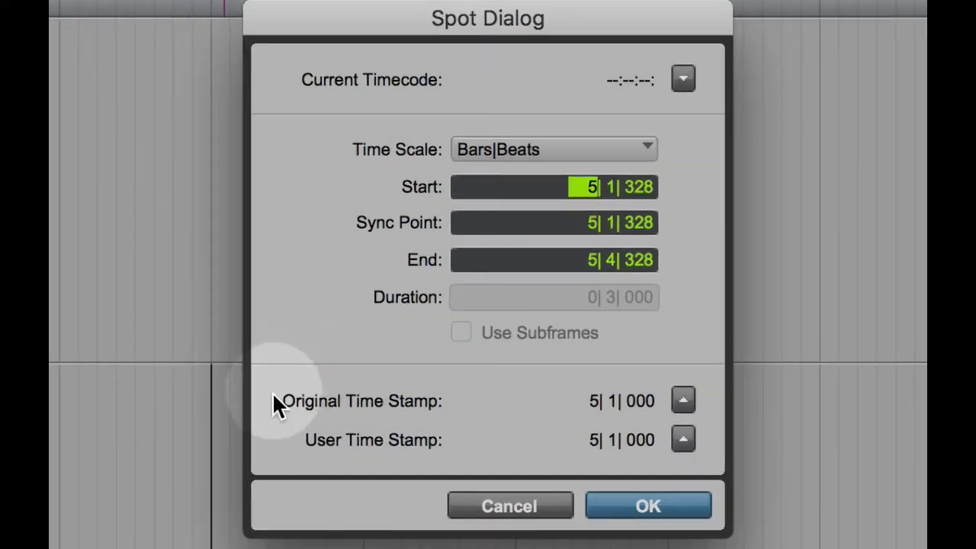
left_click(682, 399)
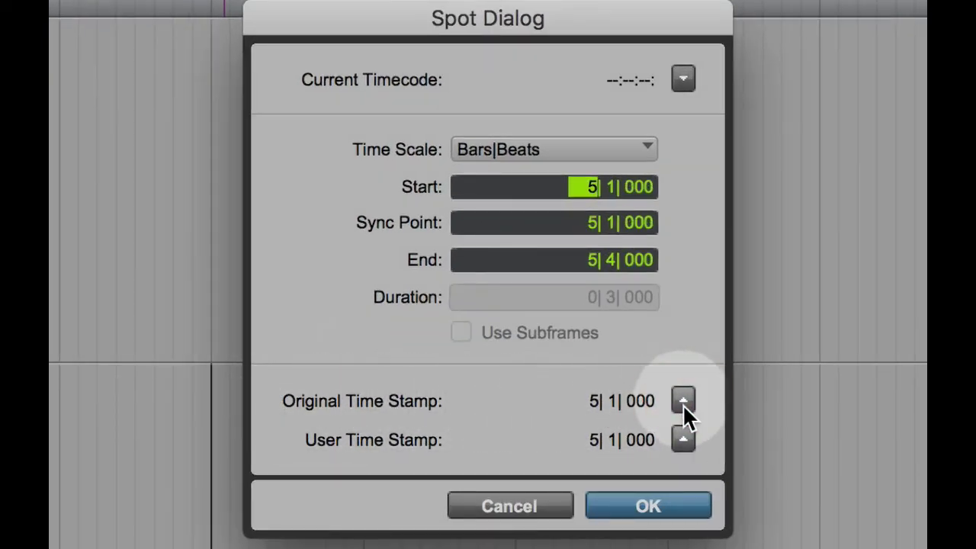
left_click(654, 496)
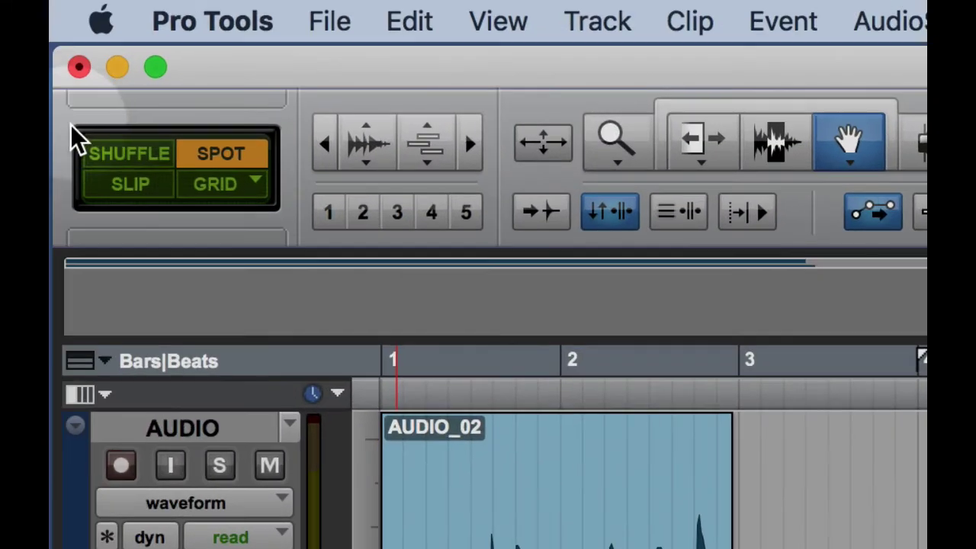
Step: In Shuffle mode, chain SPOT ME, SPOT THIS CLIP and INSTRUMENT-03 after the first clip
left_click(129, 153)
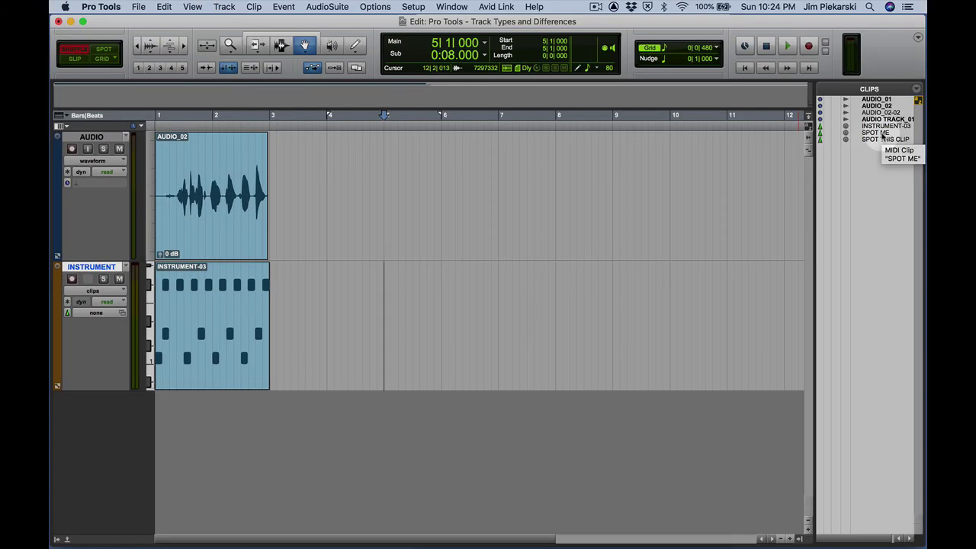
left_click(880, 134)
left_click_drag(880, 134, 460, 338)
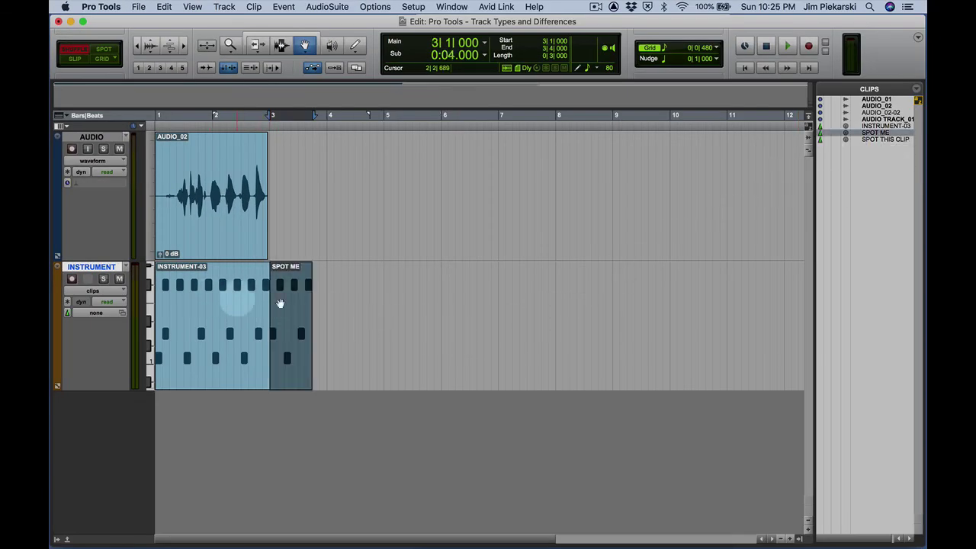
left_click(876, 139)
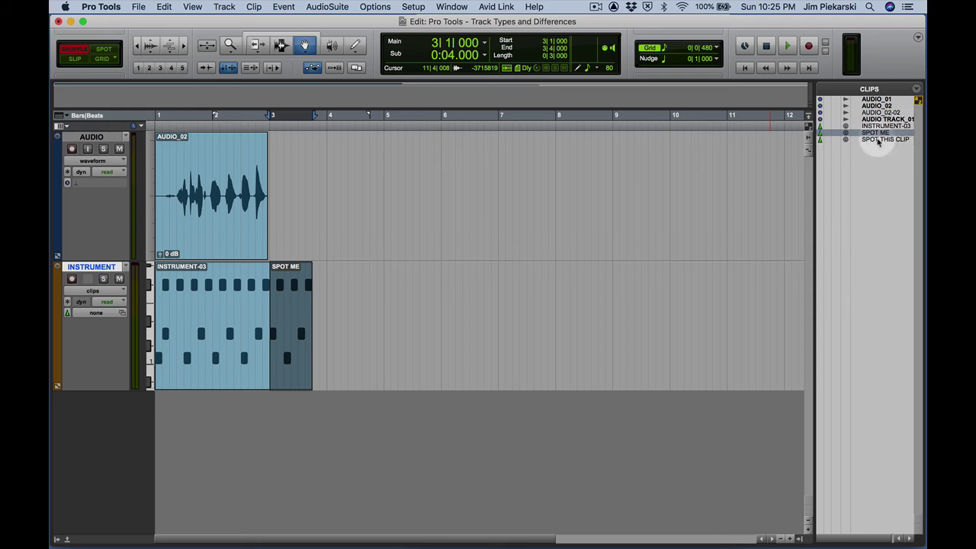
mouse_move(878, 141)
left_mouse_down()
mouse_move(496, 409)
mouse_move(418, 313)
mouse_move(394, 325)
left_mouse_up()
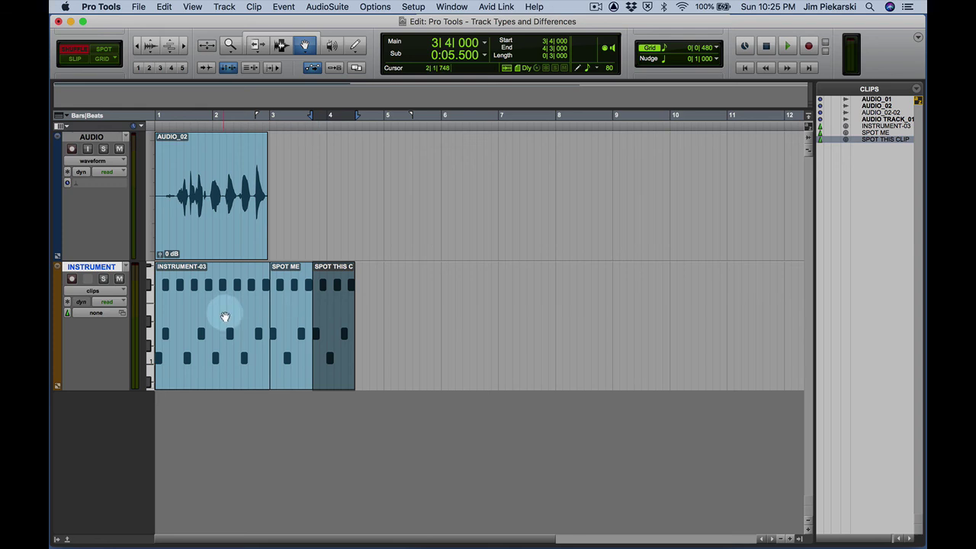
left_click(224, 317)
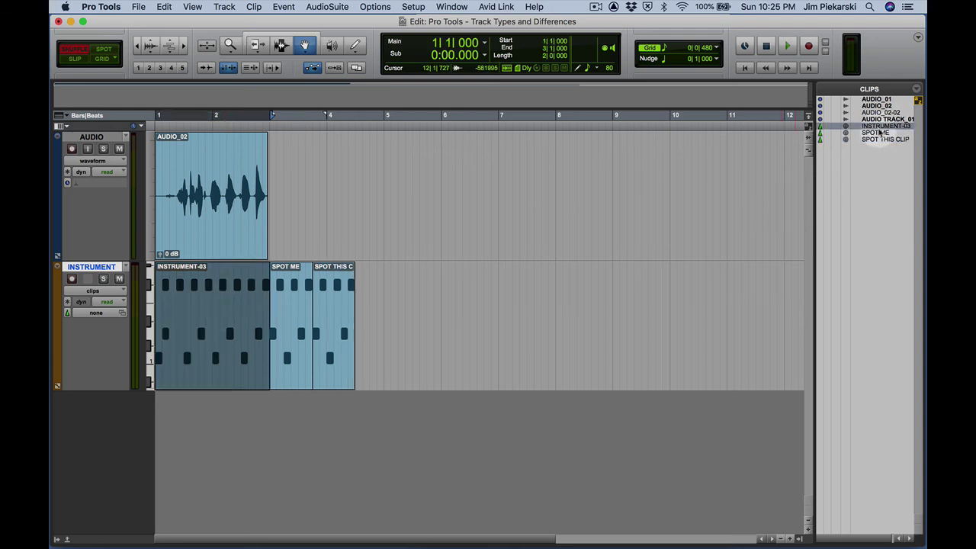
left_click_drag(880, 128, 435, 338)
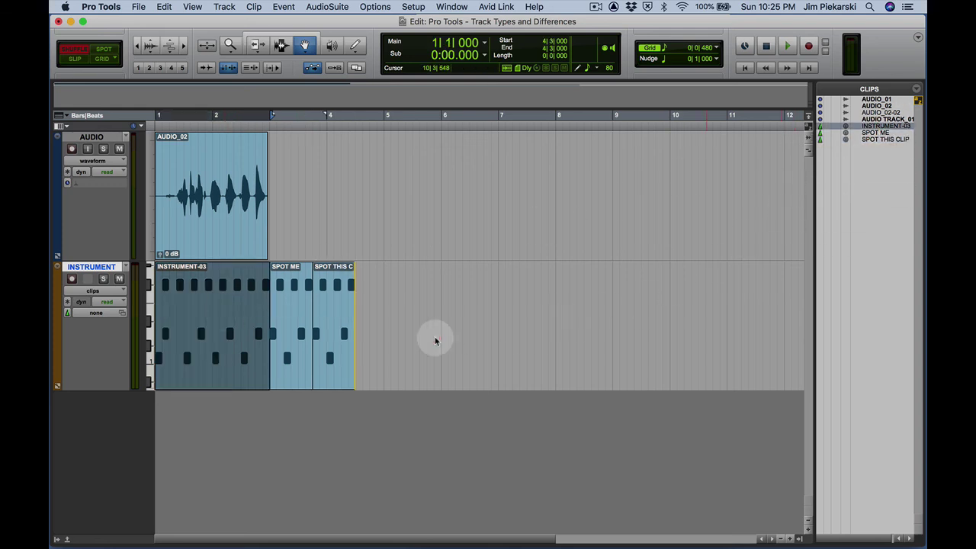
left_click(531, 297)
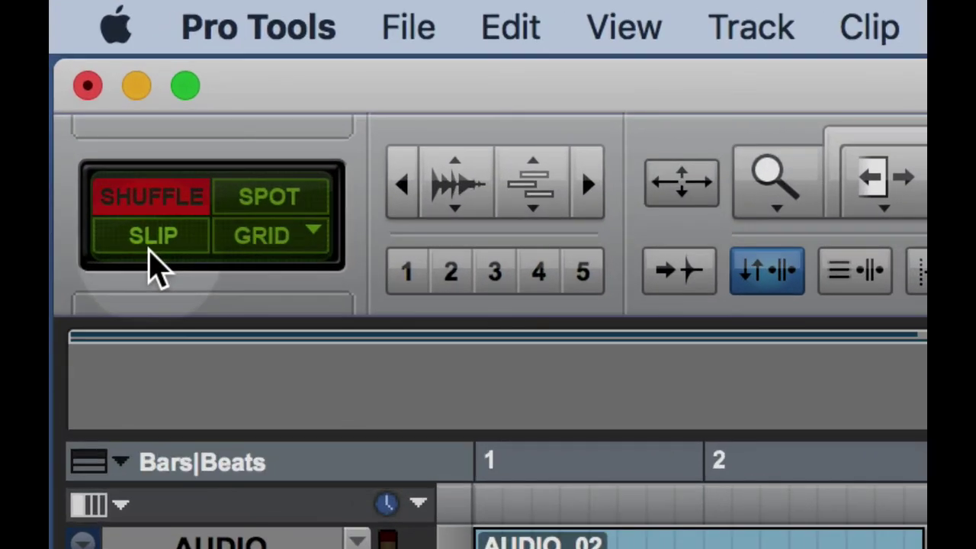
Step: Keep Absolute Grid selected, step through Slip, Spot and Shuffle, and finish in Grid mode
left_click(114, 61)
mouse_move(315, 246)
left_mouse_down()
mouse_move(411, 303)
mouse_move(223, 250)
left_mouse_up()
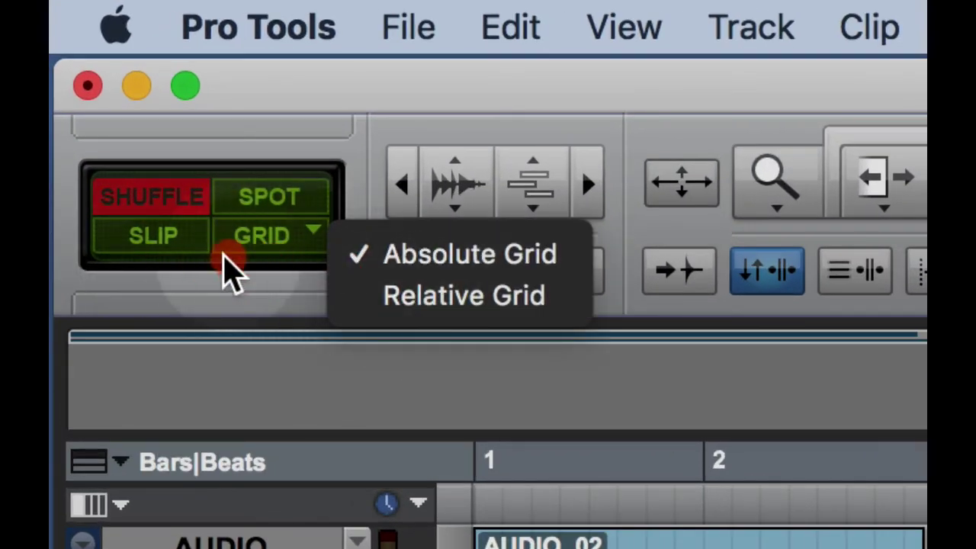
left_click(180, 243)
left_click(288, 202)
left_click(174, 204)
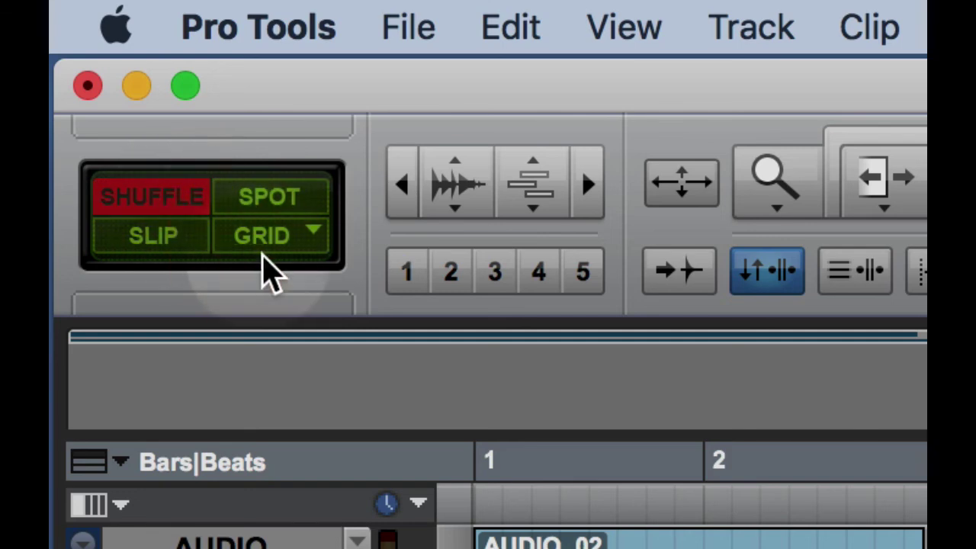
left_click(271, 251)
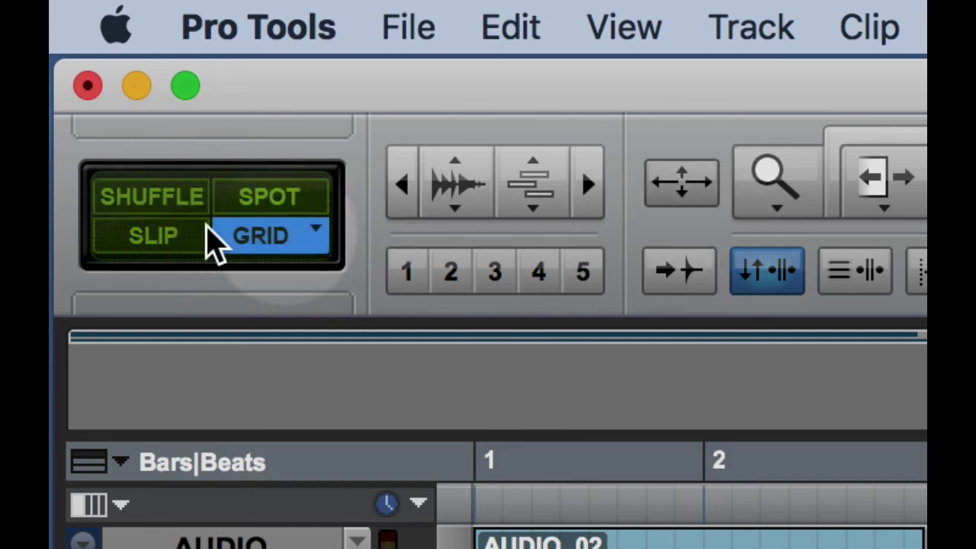